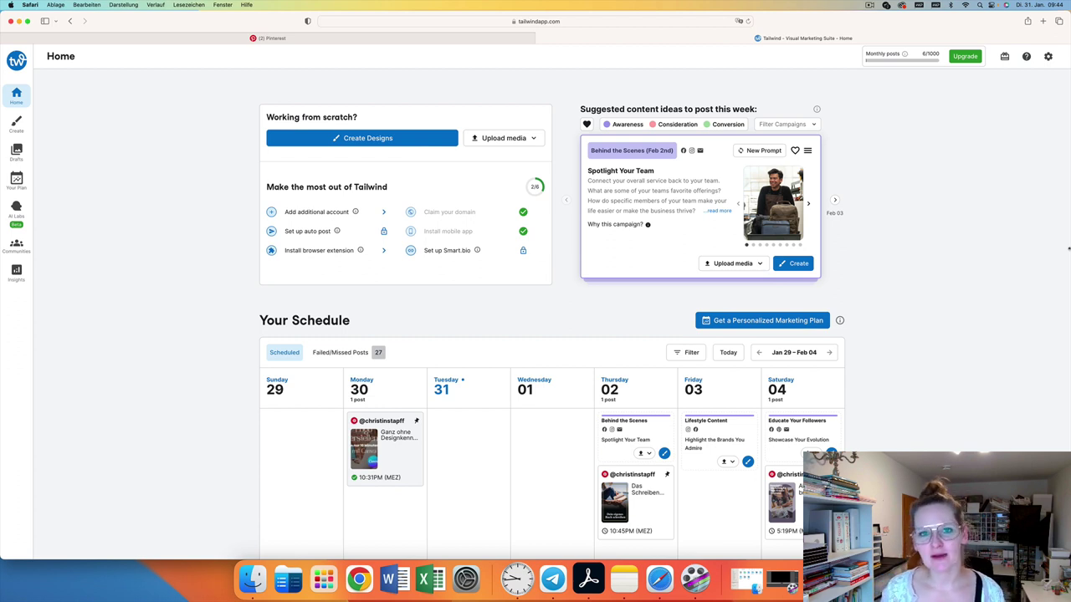
# Switch to Pinterest and open the home feed from the business hub
pyautogui.click(268, 38)
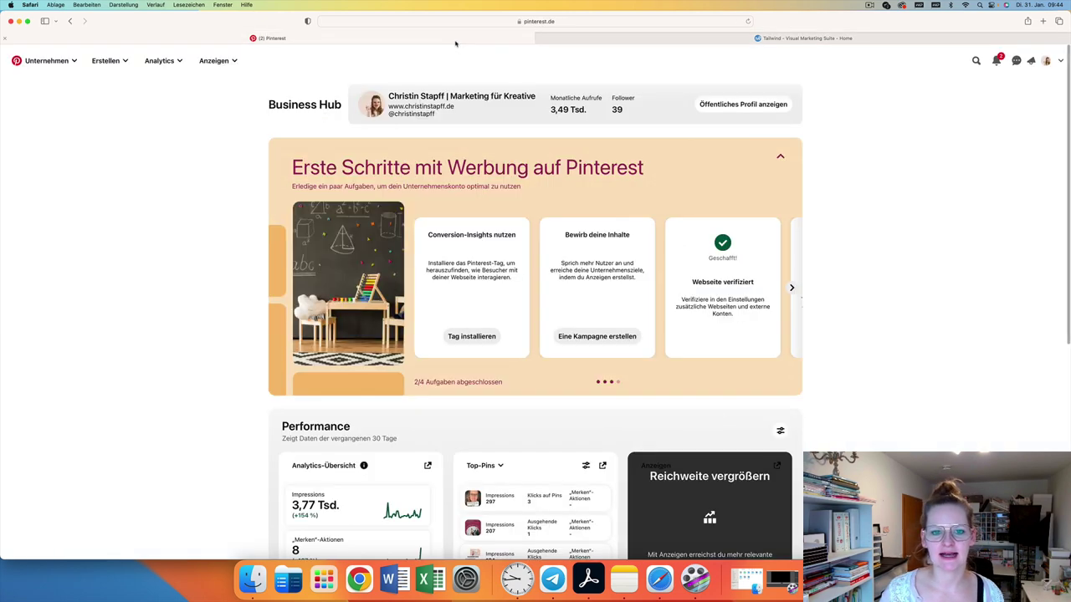
pyautogui.click(55, 63)
pyautogui.click(69, 100)
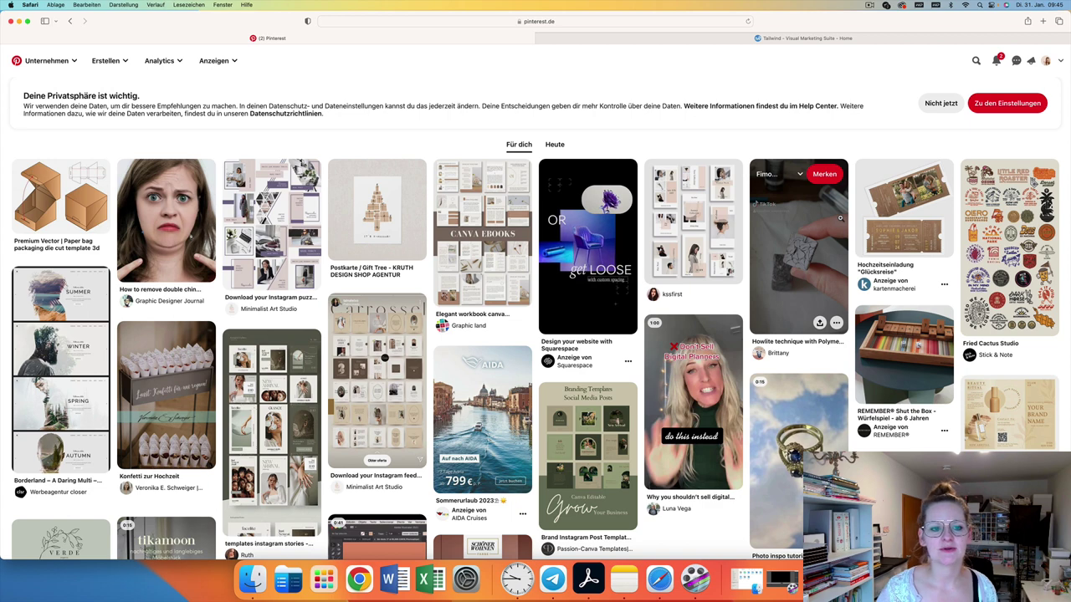
# Examine the pins in the Pinterest home feed, comparing their images, titles, ads and video formats
pyautogui.moveTo(612, 299)
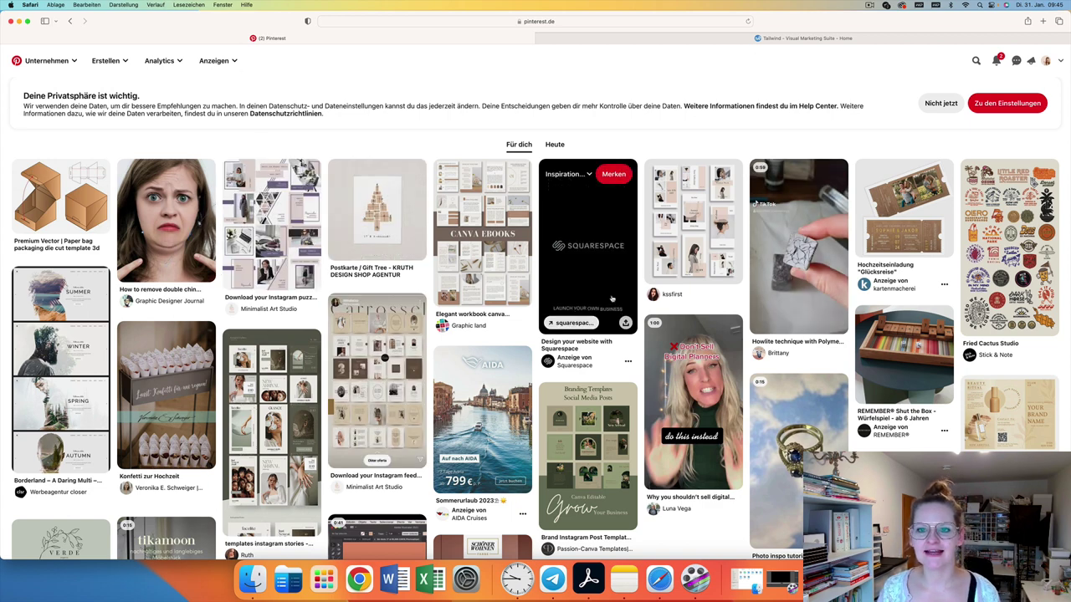
pyautogui.scroll(-2, 612, 298)
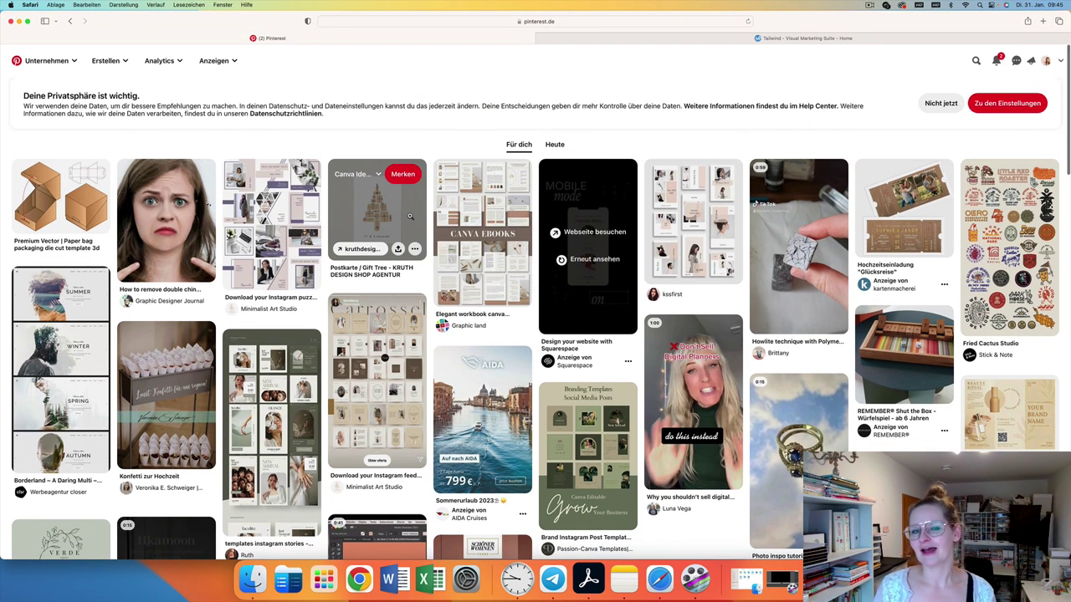
pyautogui.scroll(-2, 410, 217)
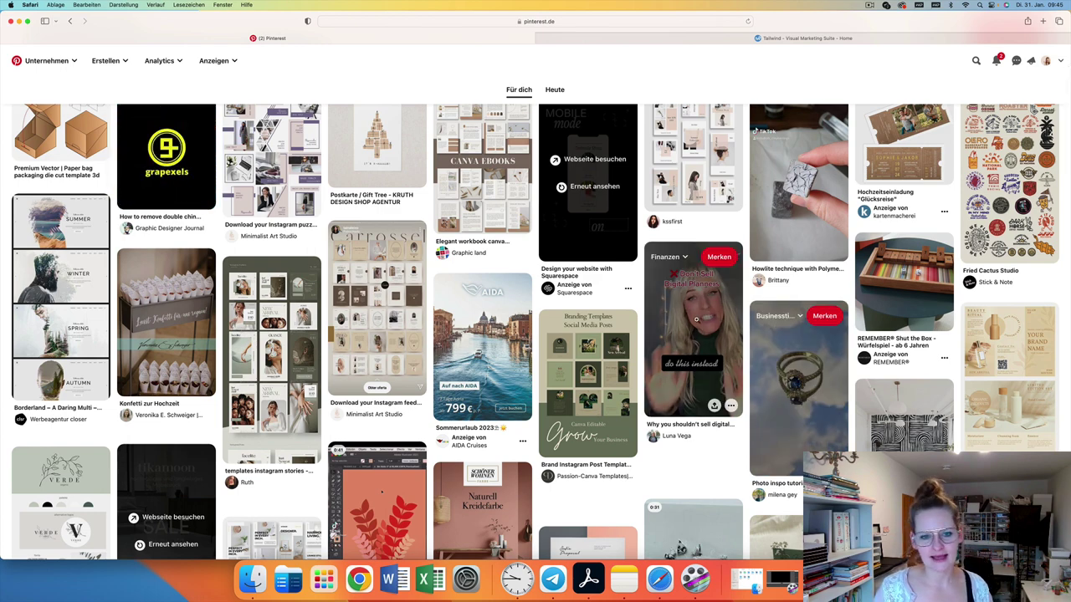
pyautogui.scroll(2, 694, 318)
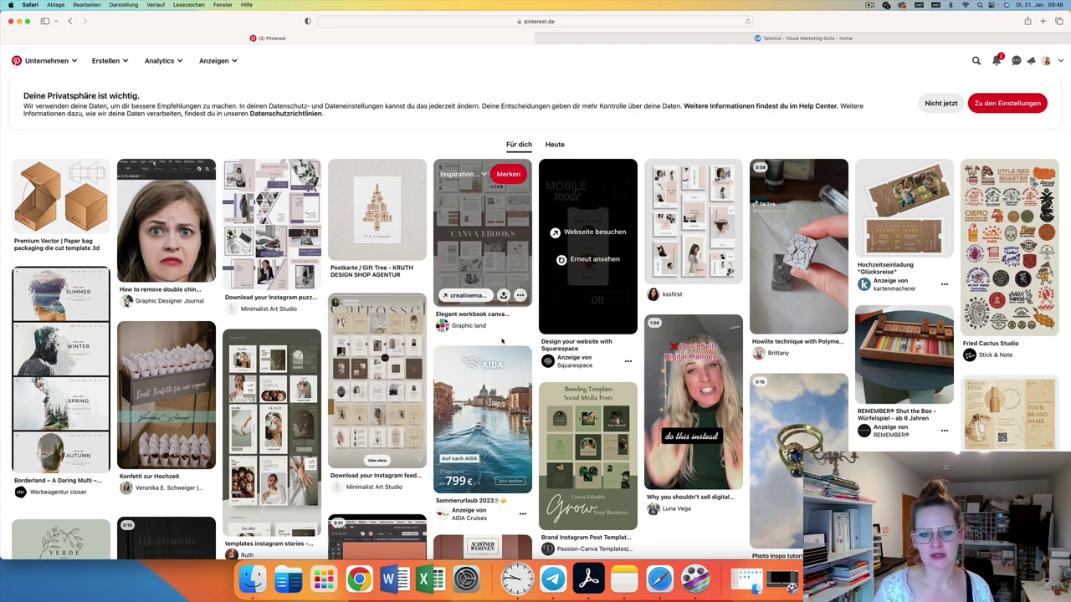
pyautogui.scroll(-1, 502, 340)
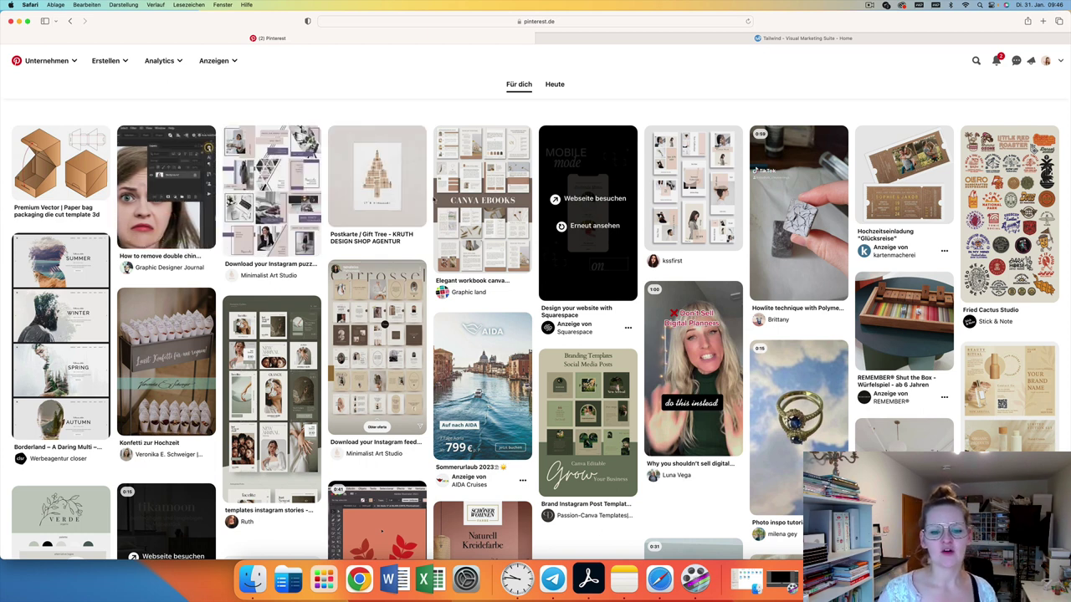
pyautogui.scroll(1, 376, 184)
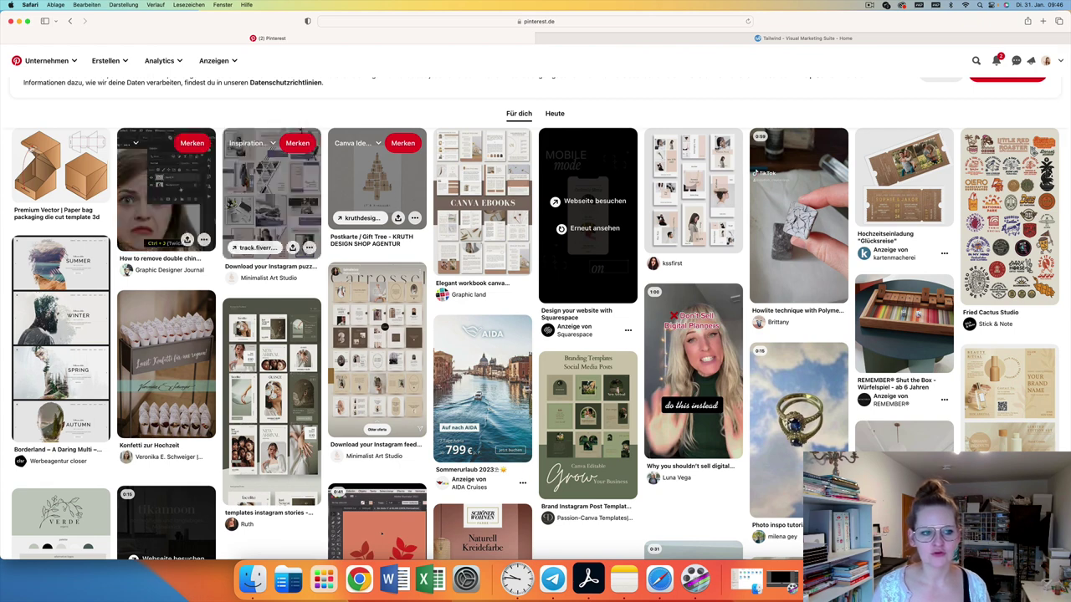
pyautogui.scroll(-4, 393, 196)
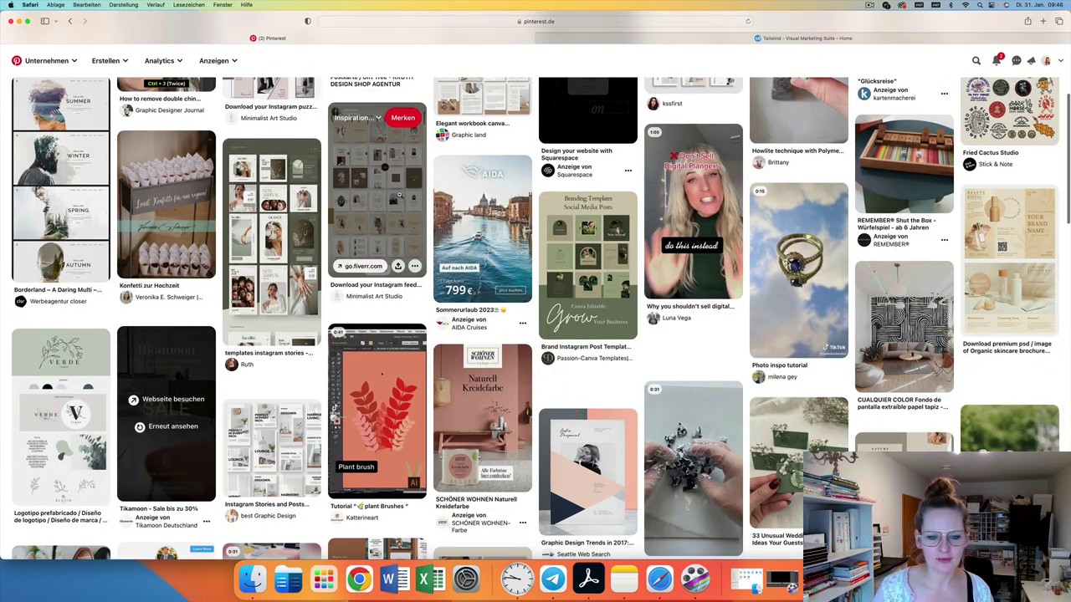
pyautogui.scroll(-5, 399, 195)
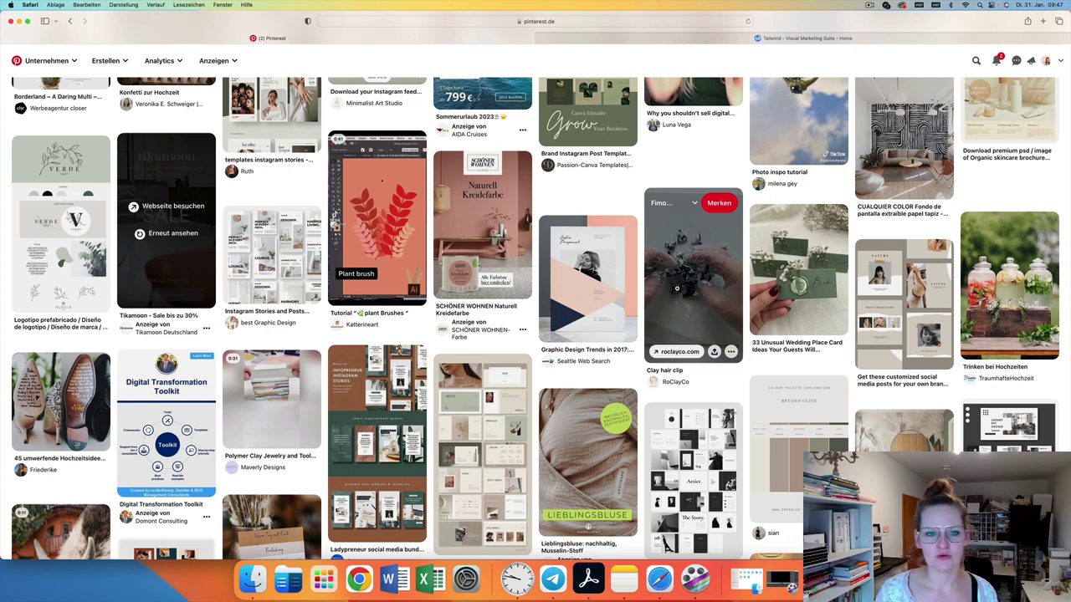
pyautogui.scroll(-1, 677, 288)
pyautogui.scroll(1, 672, 261)
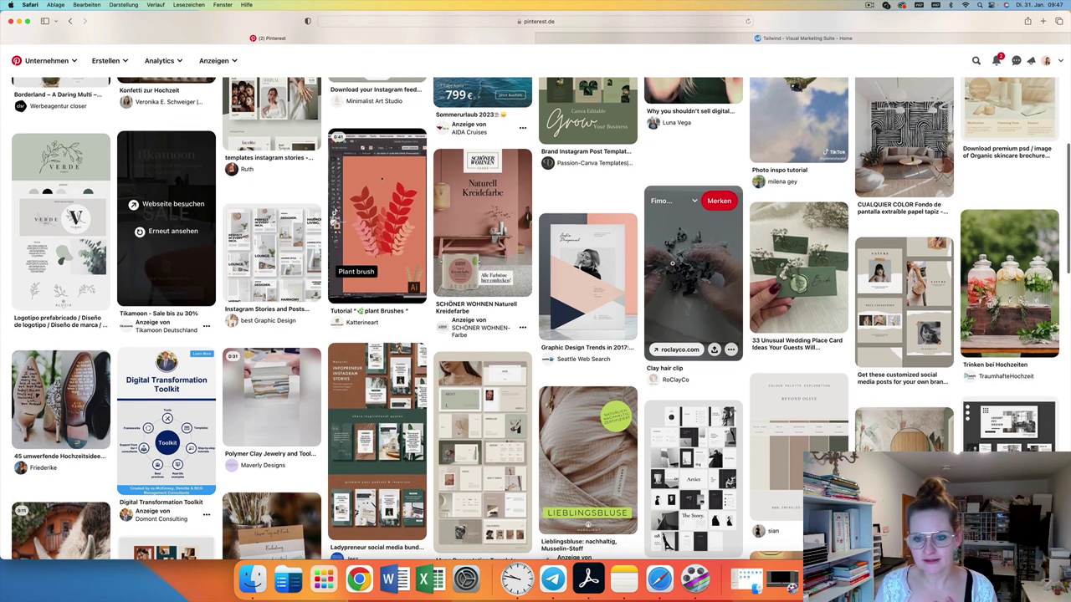
pyautogui.scroll(1, 672, 264)
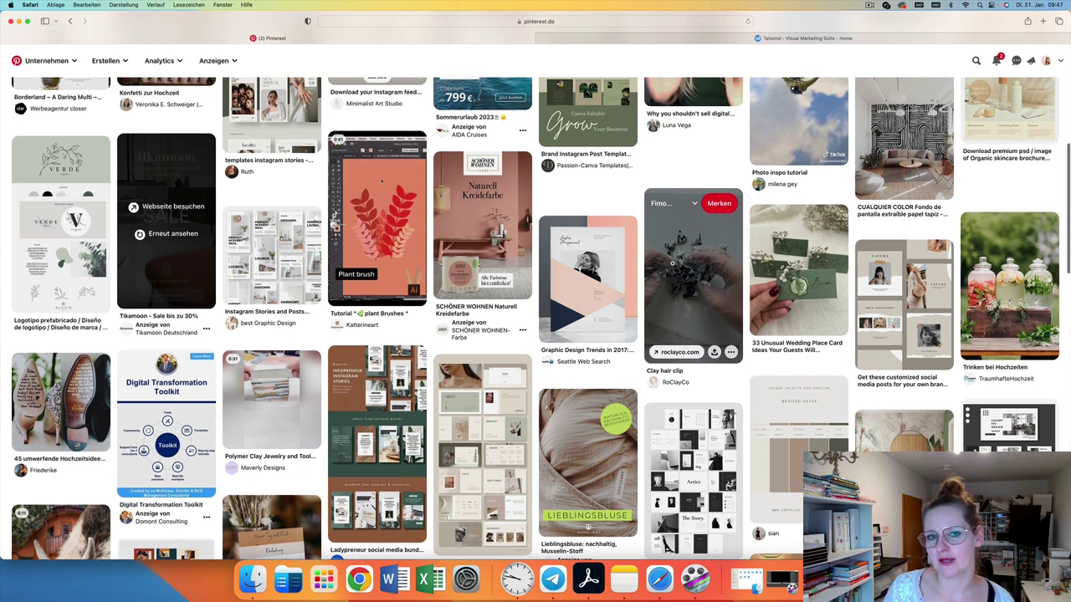
pyautogui.scroll(1, 679, 263)
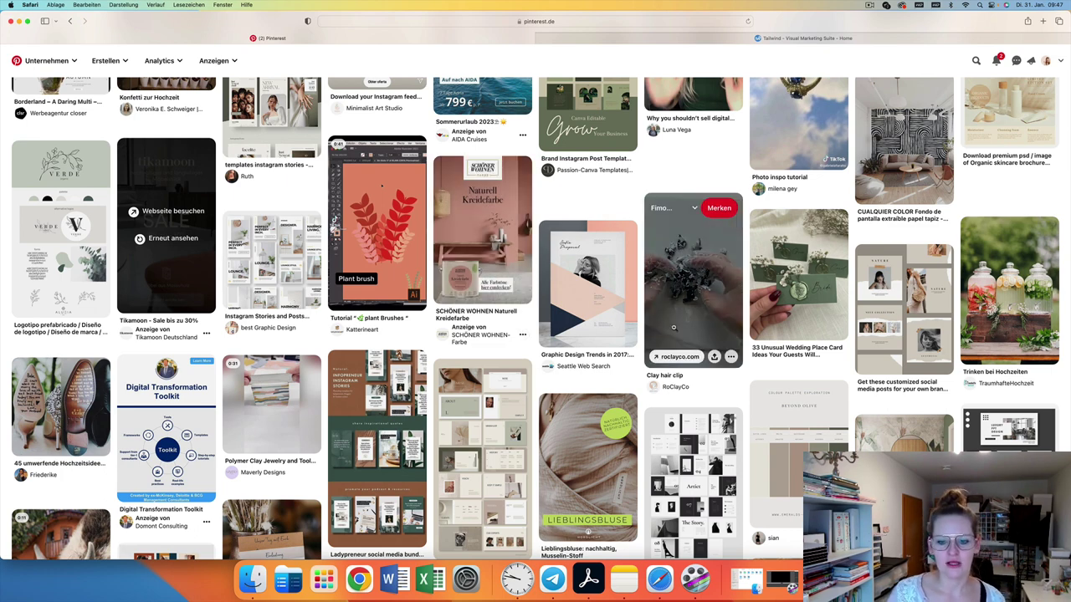
pyautogui.scroll(-2, 654, 347)
pyautogui.scroll(-1, 653, 346)
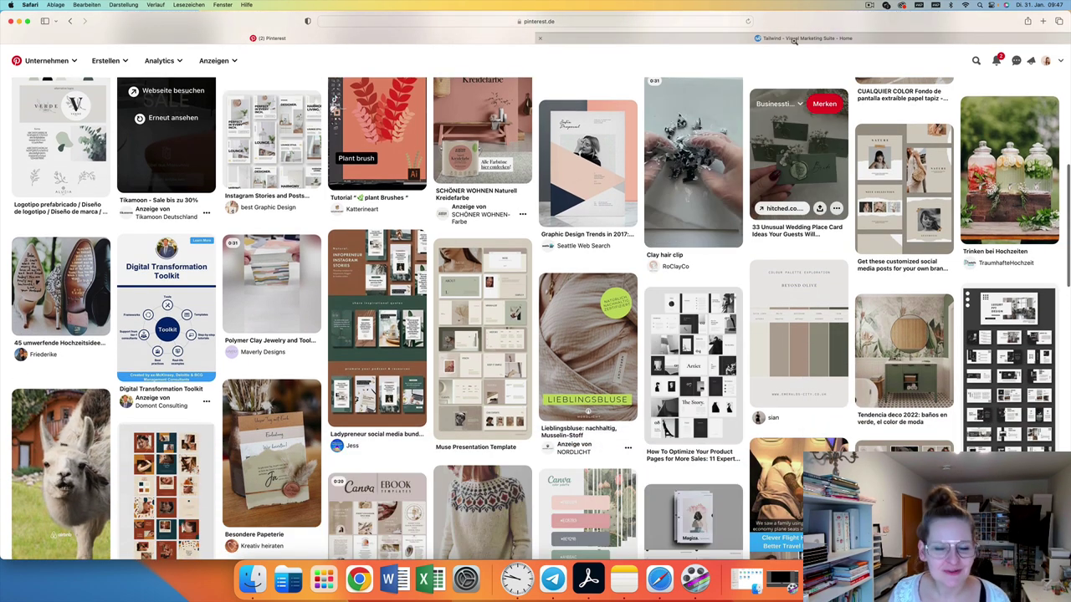
# Switch to Tailwind and open its Create area with the design gallery
pyautogui.moveTo(794, 40)
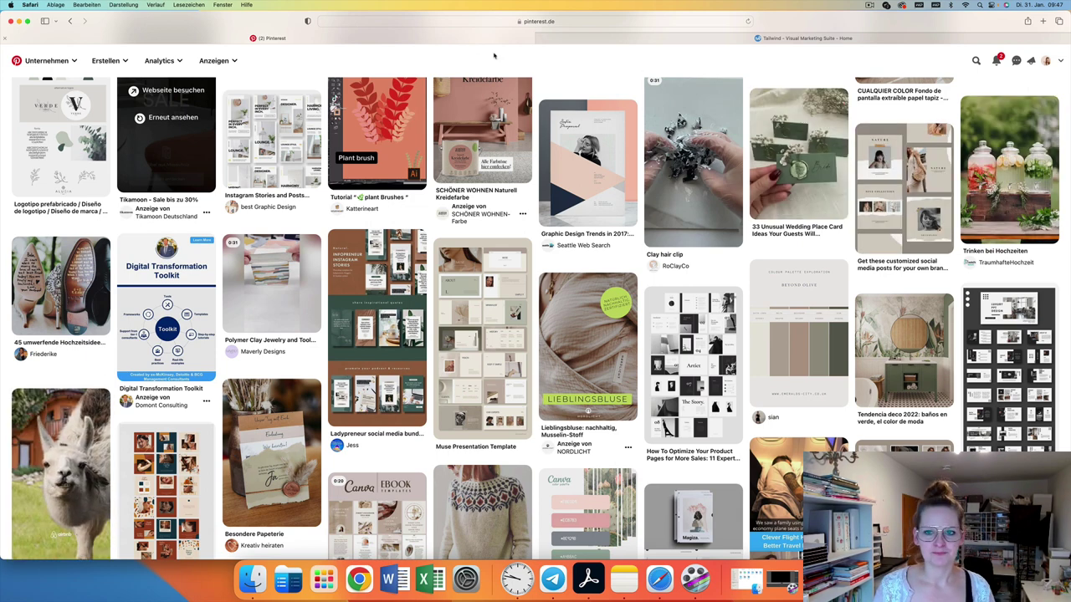
pyautogui.click(764, 42)
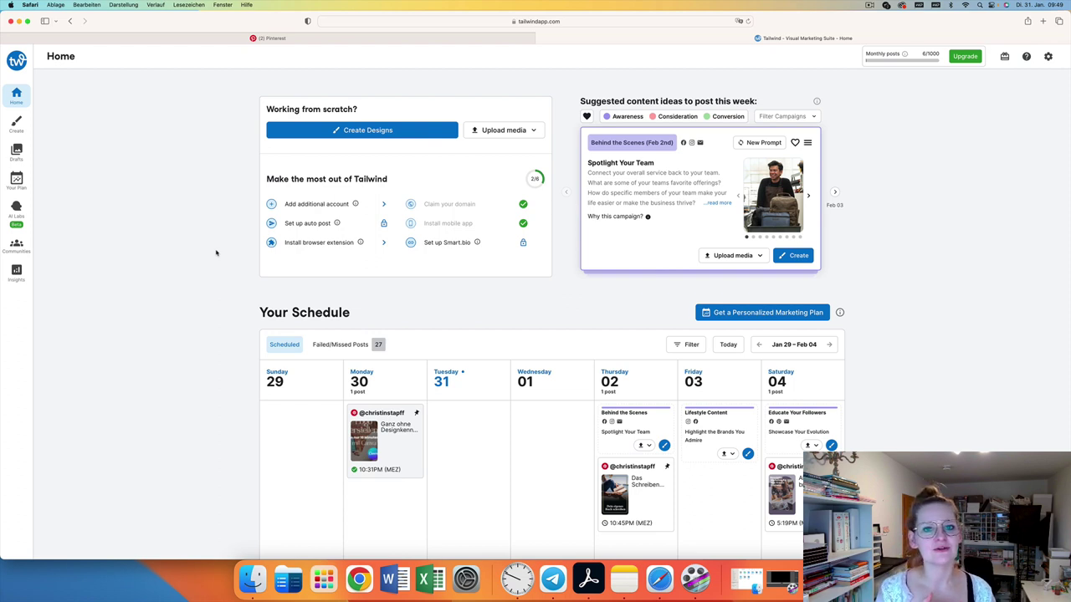
pyautogui.scroll(1, 215, 253)
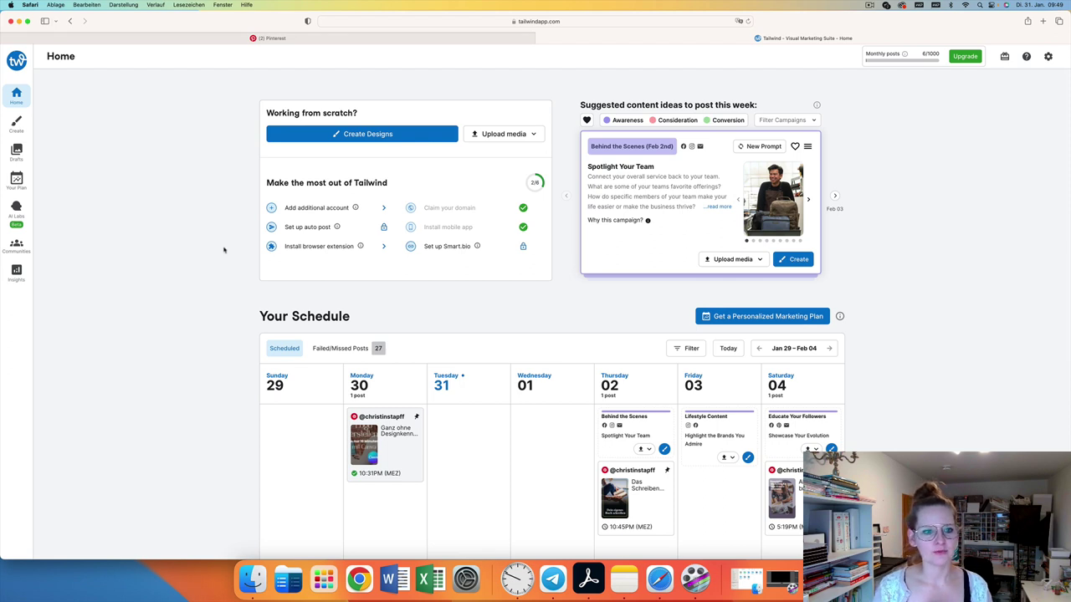
pyautogui.click(24, 127)
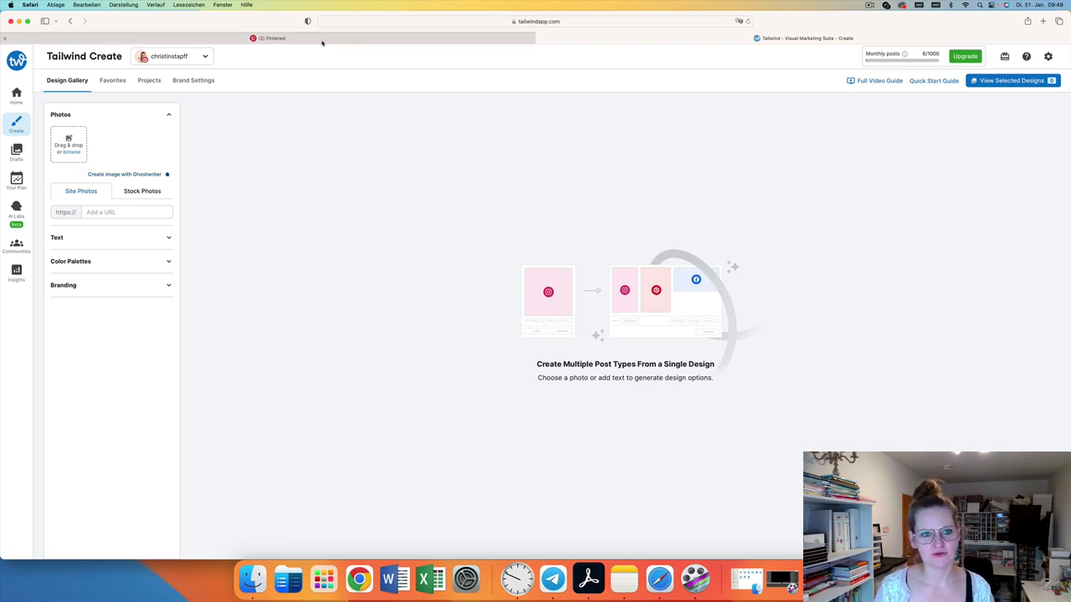
# Return to the Pinterest home feed and examine how the pins further down combine images and text
pyautogui.click(355, 39)
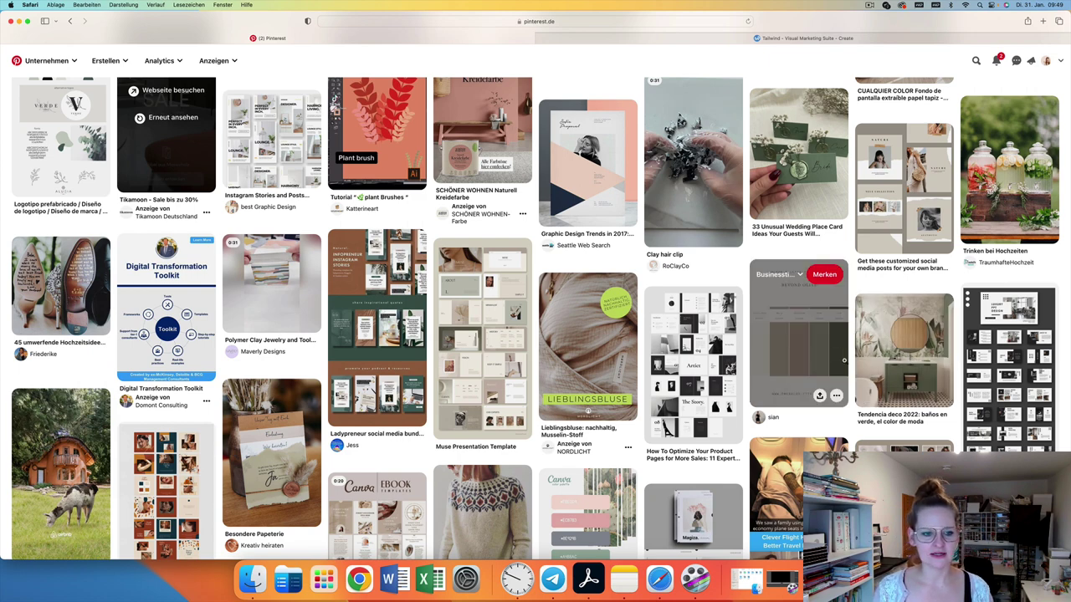
pyautogui.scroll(-5, 832, 354)
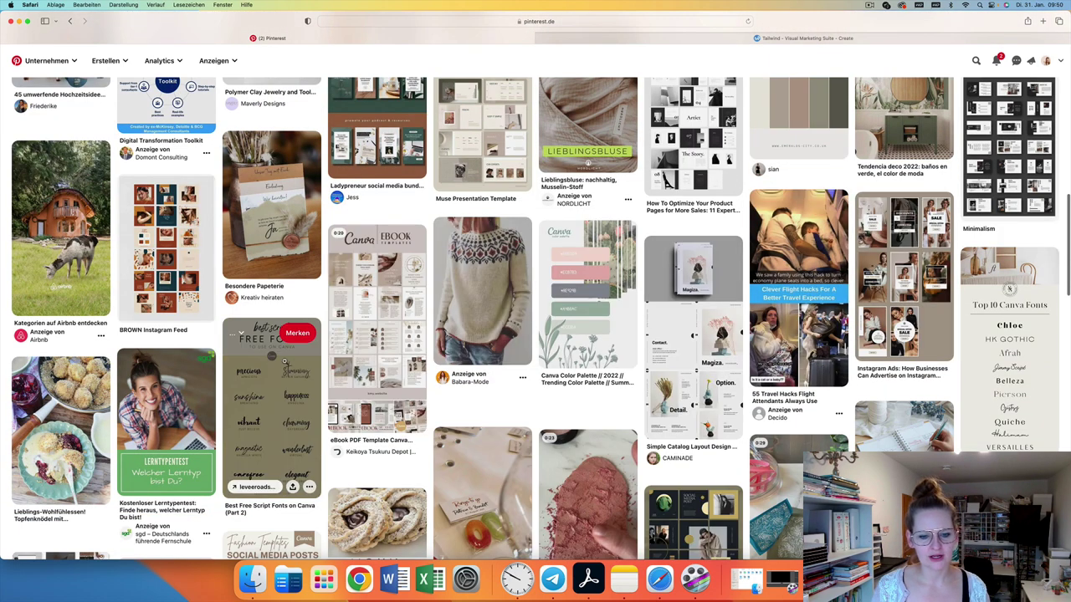
pyautogui.scroll(-5, 462, 375)
pyautogui.scroll(-6, 465, 377)
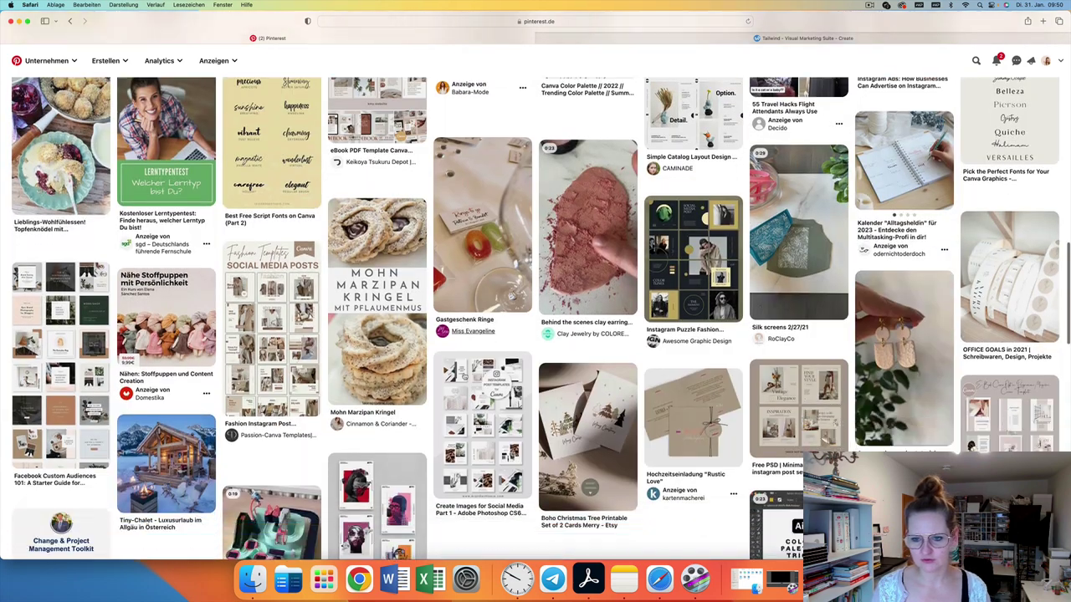
pyautogui.scroll(-5, 465, 376)
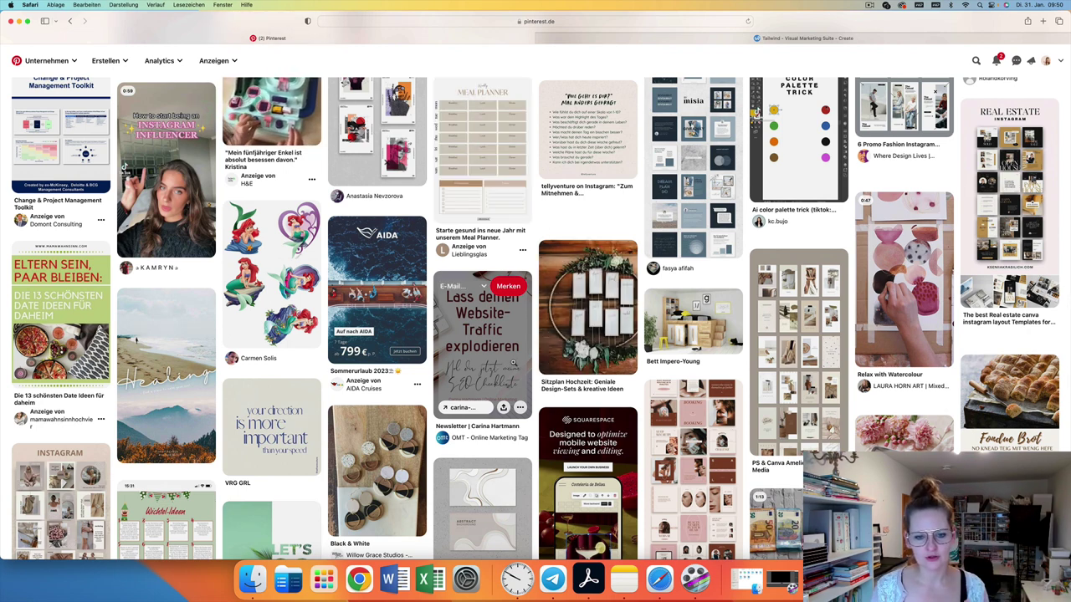
pyautogui.scroll(-5, 492, 362)
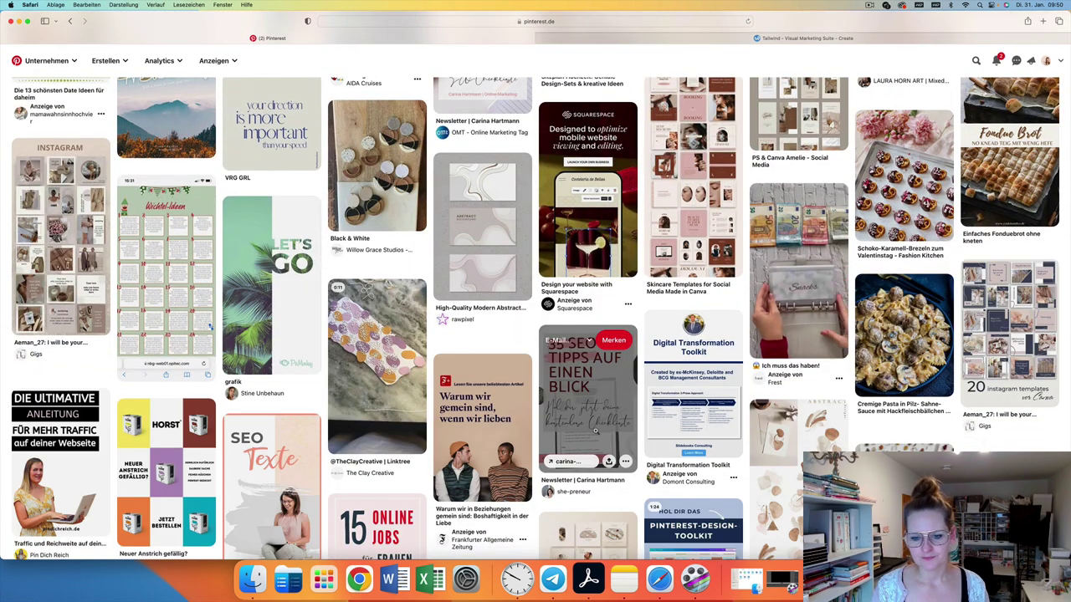
pyautogui.scroll(-2, 53, 345)
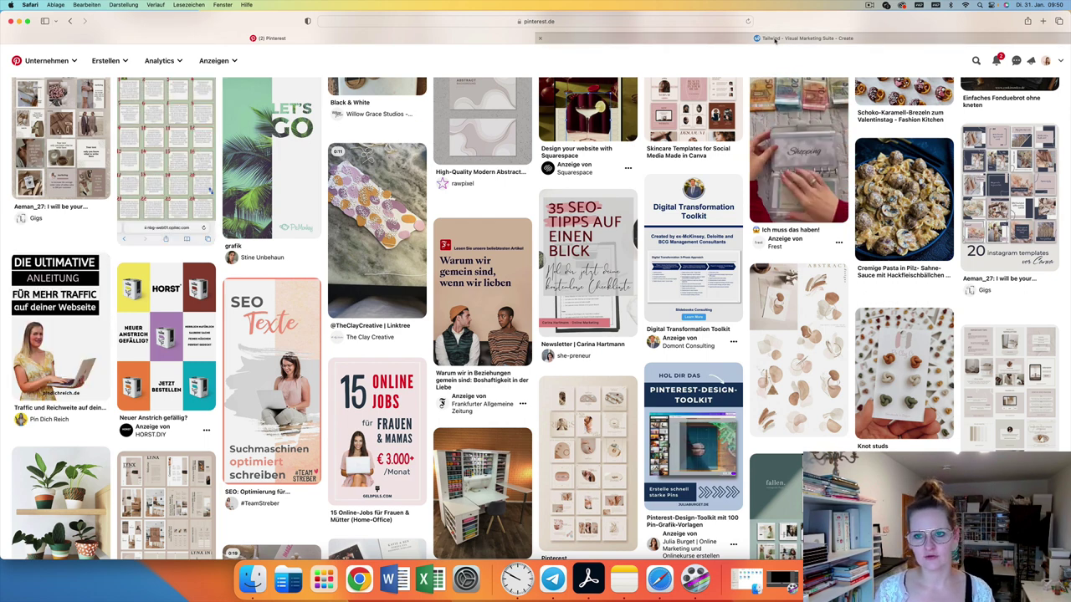
# Search the web for "pixabay" in a new browser tab and open the Pixabay website
pyautogui.click(703, 42)
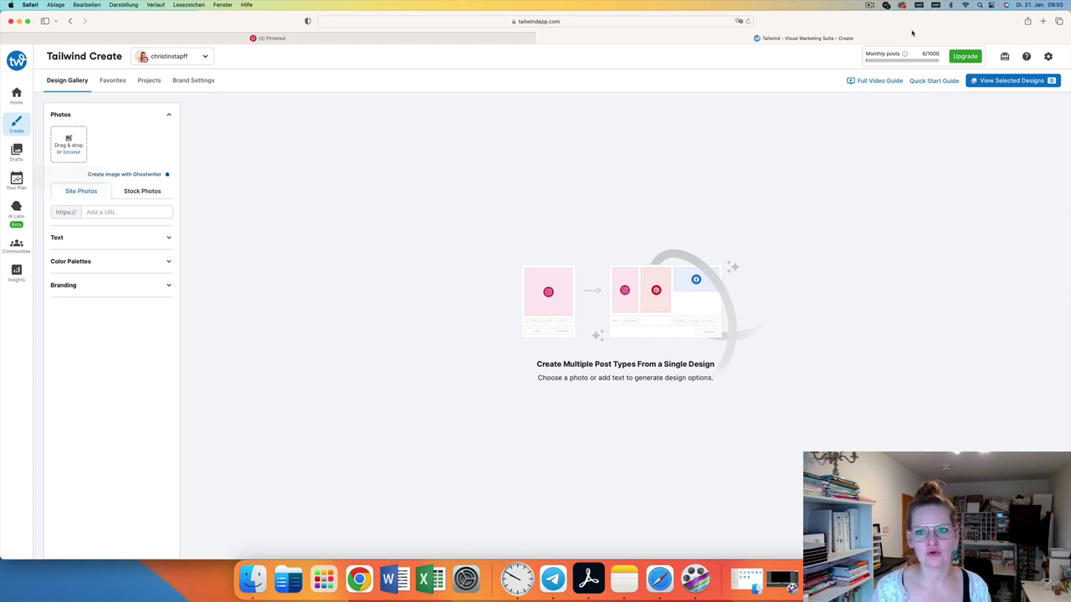
pyautogui.click(1042, 21)
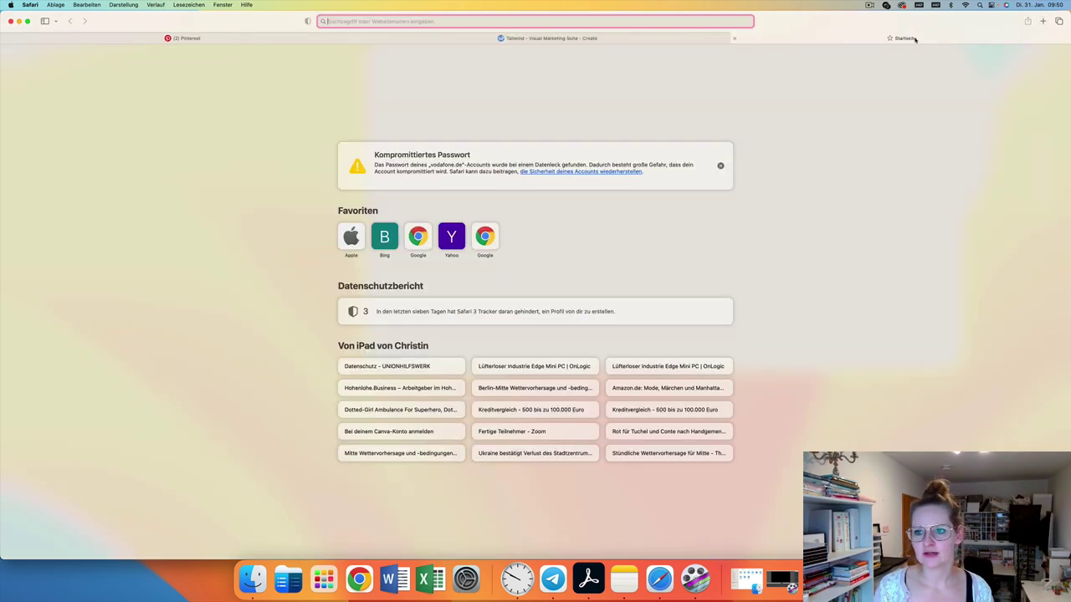
pyautogui.write('p')
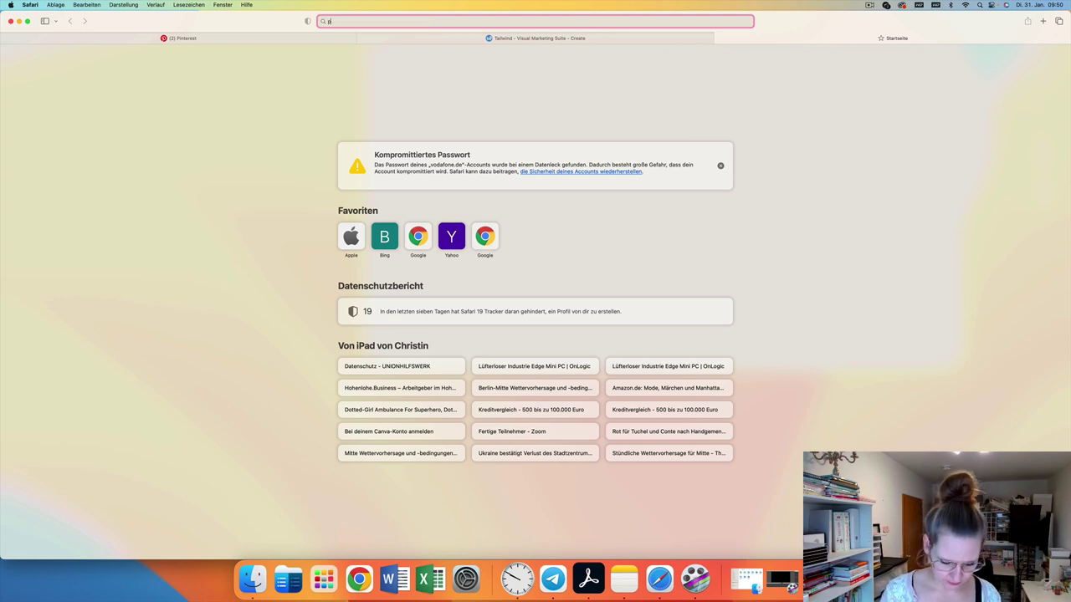
pyautogui.write('ixabay')
pyautogui.press('Return')
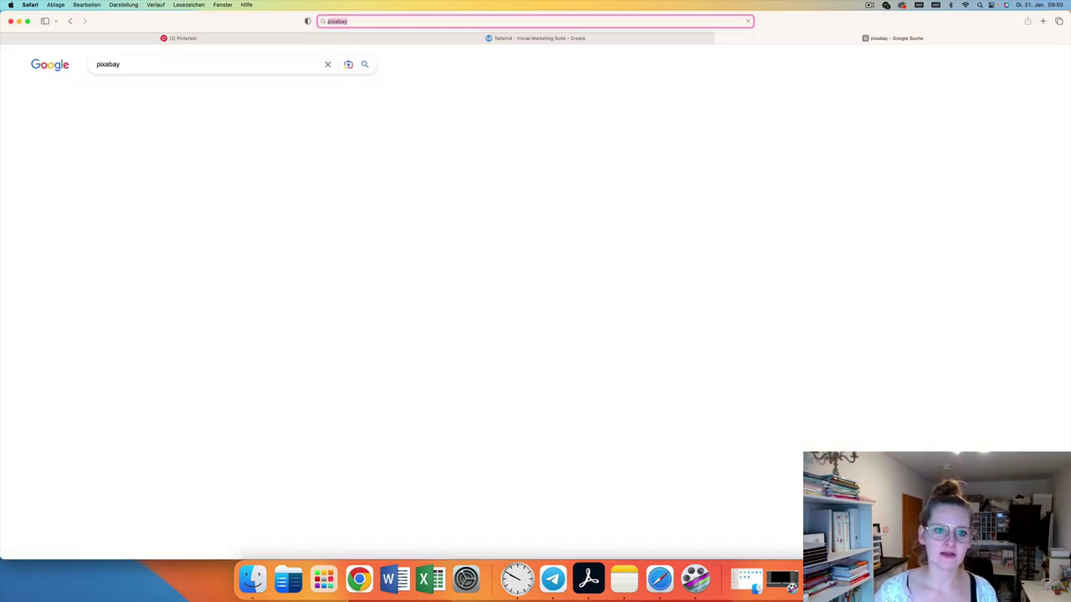
pyautogui.click(180, 137)
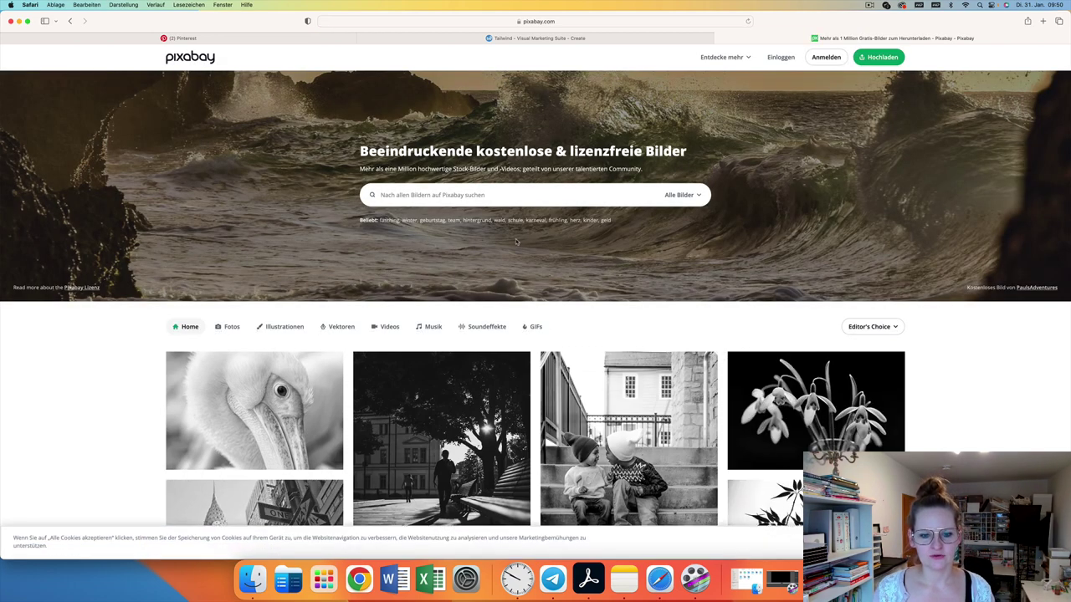
# Search Pixabay's free images for "frau buch"
pyautogui.scroll(-3, 516, 242)
pyautogui.scroll(5, 516, 242)
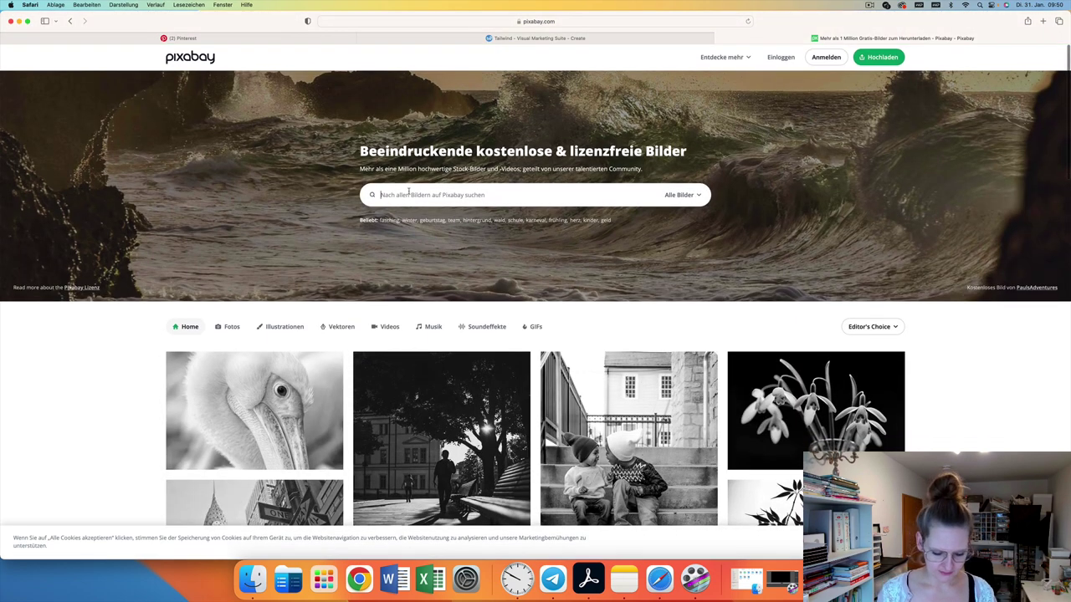
pyautogui.click(408, 194)
pyautogui.write('frau')
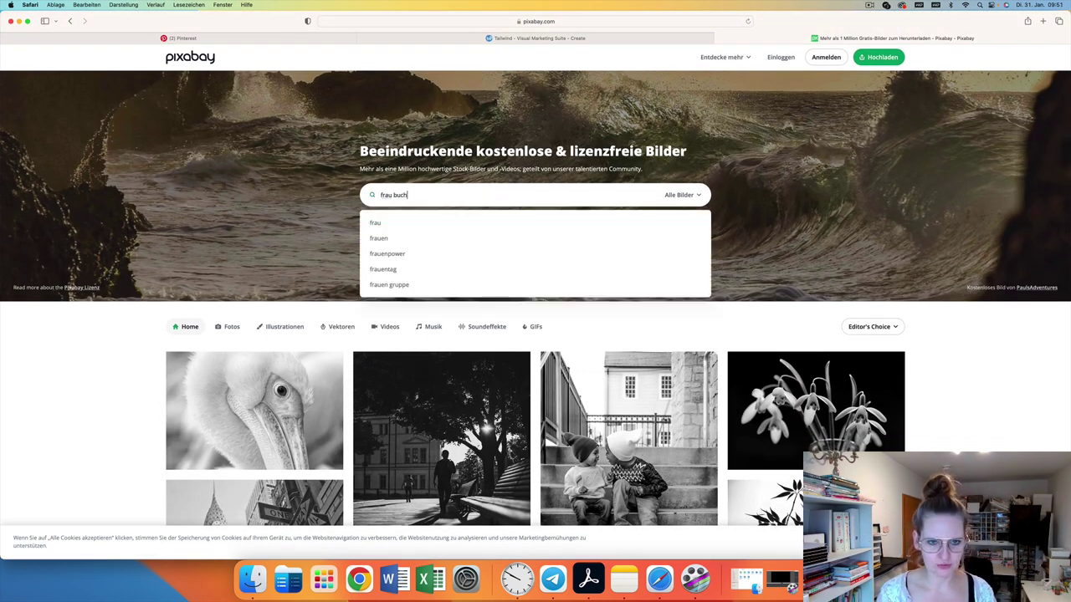
pyautogui.write(' buch')
pyautogui.press('Return')
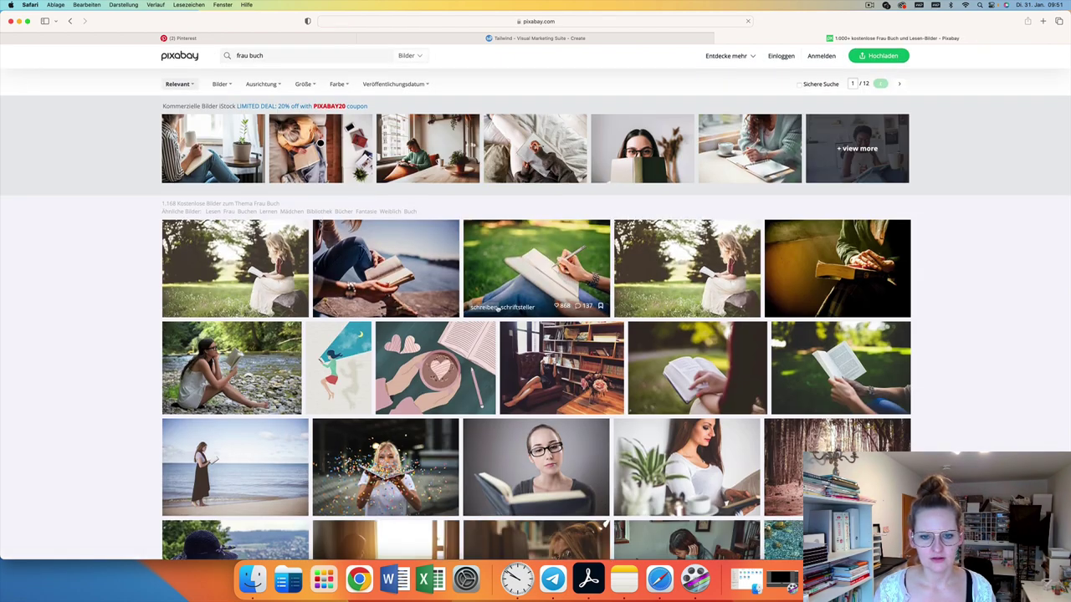
# Download the free photo of the woman reading a book by the water at 1920×1280, completing the robot check
pyautogui.click(406, 271)
pyautogui.scroll(-2, 740, 262)
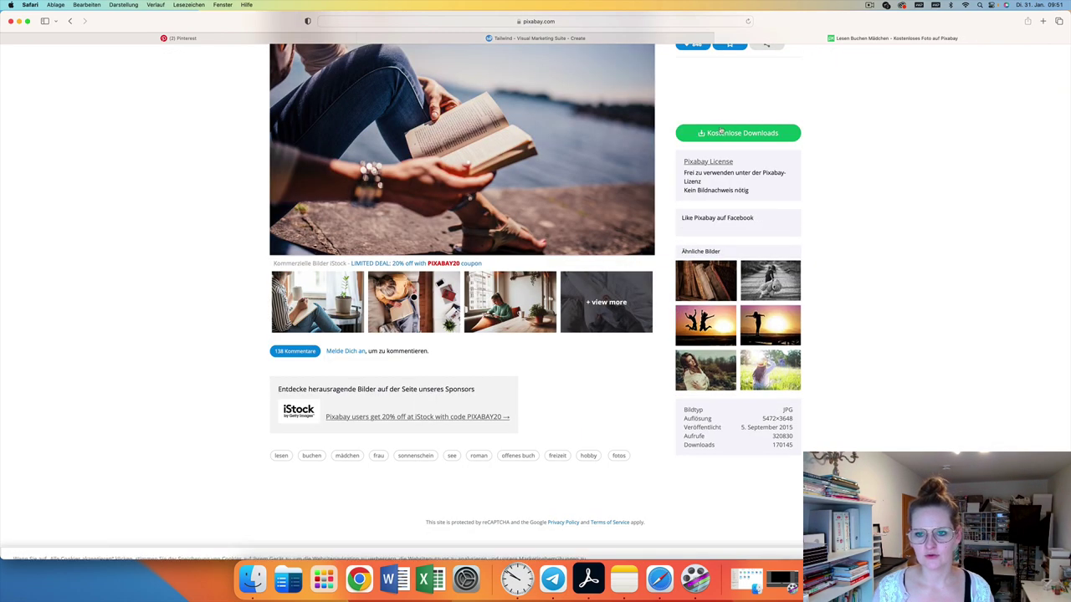
pyautogui.click(738, 133)
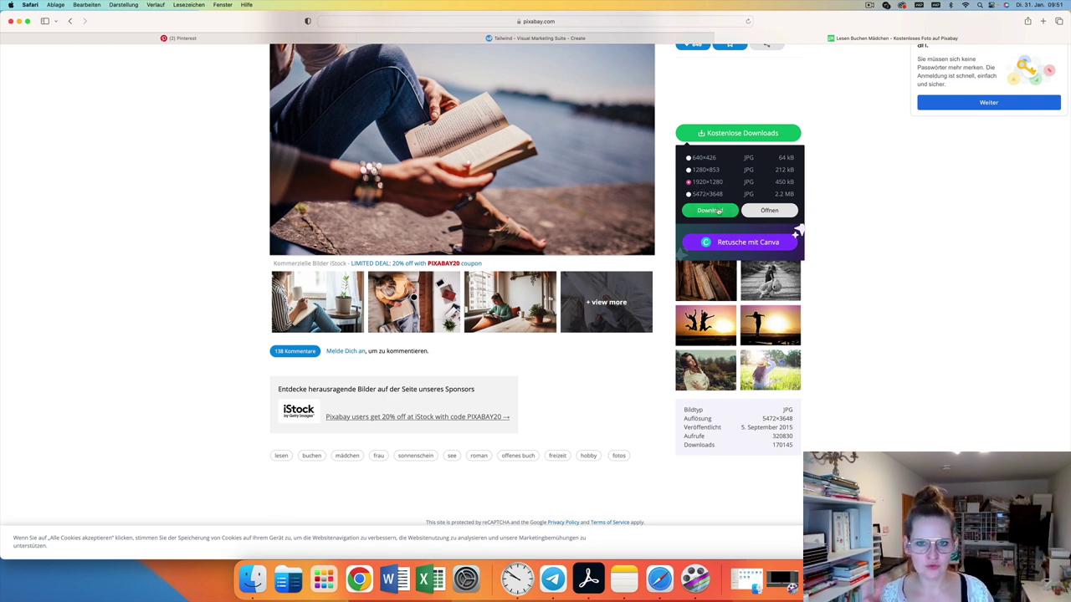
pyautogui.click(719, 211)
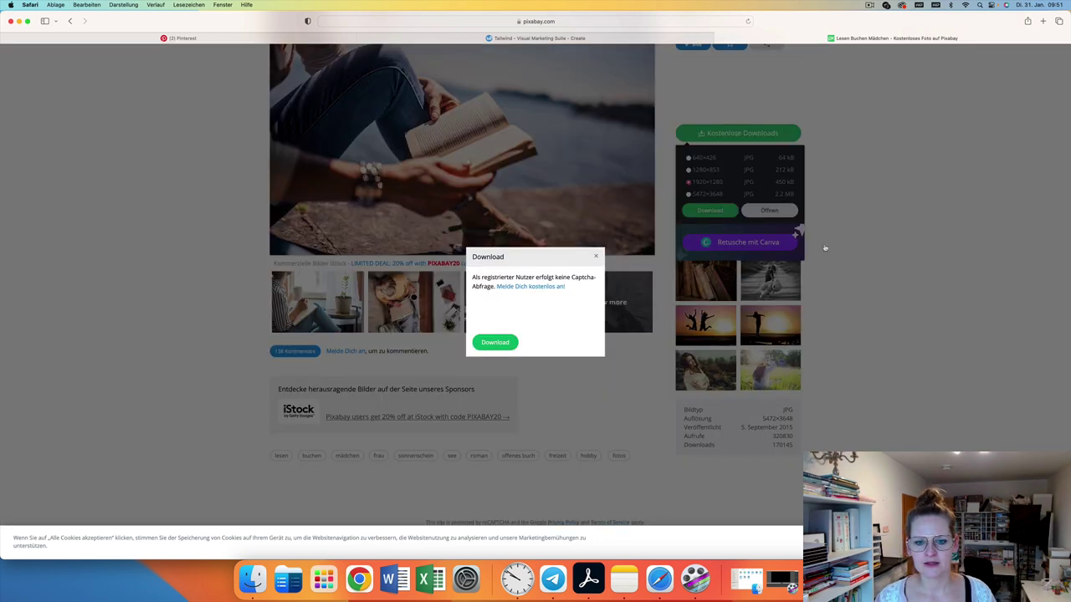
pyautogui.click(482, 311)
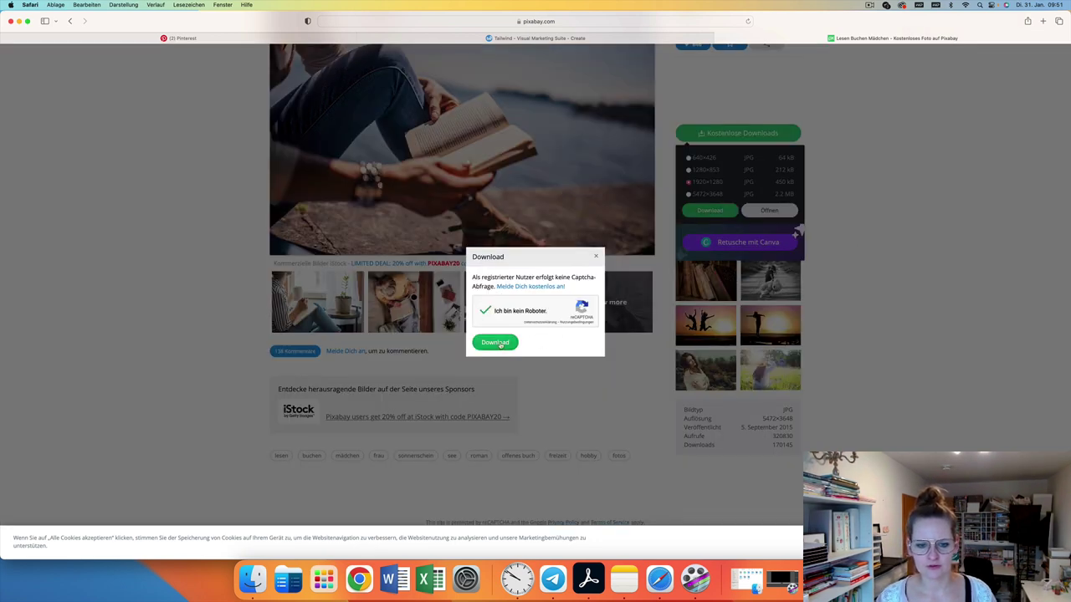
pyautogui.click(496, 343)
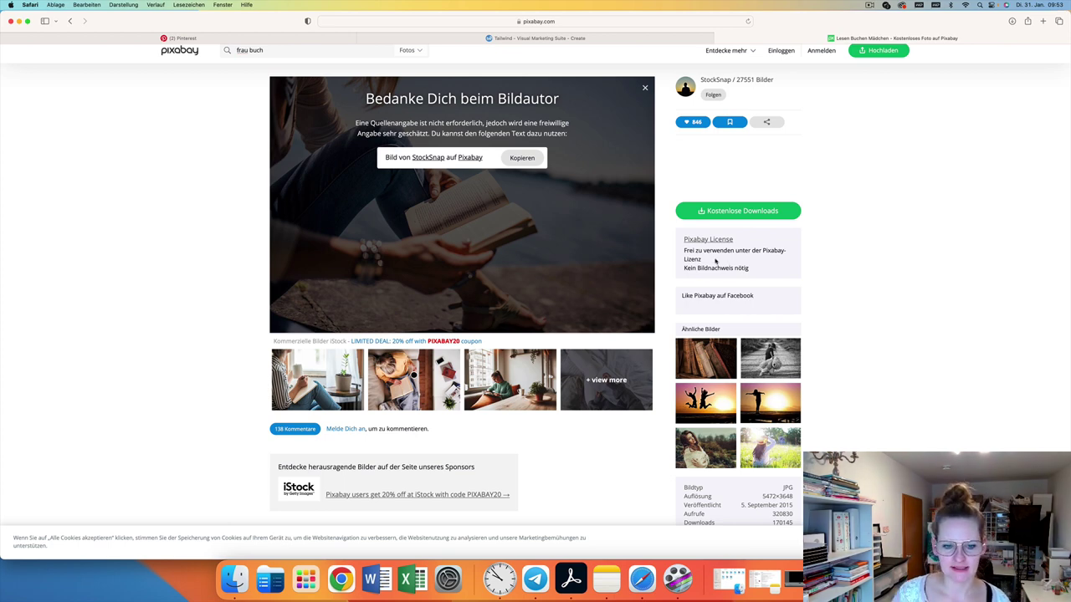
# Switch to Tailwind Create, search its stock photos for "buch frau" and look through the resulting images
pyautogui.click(453, 42)
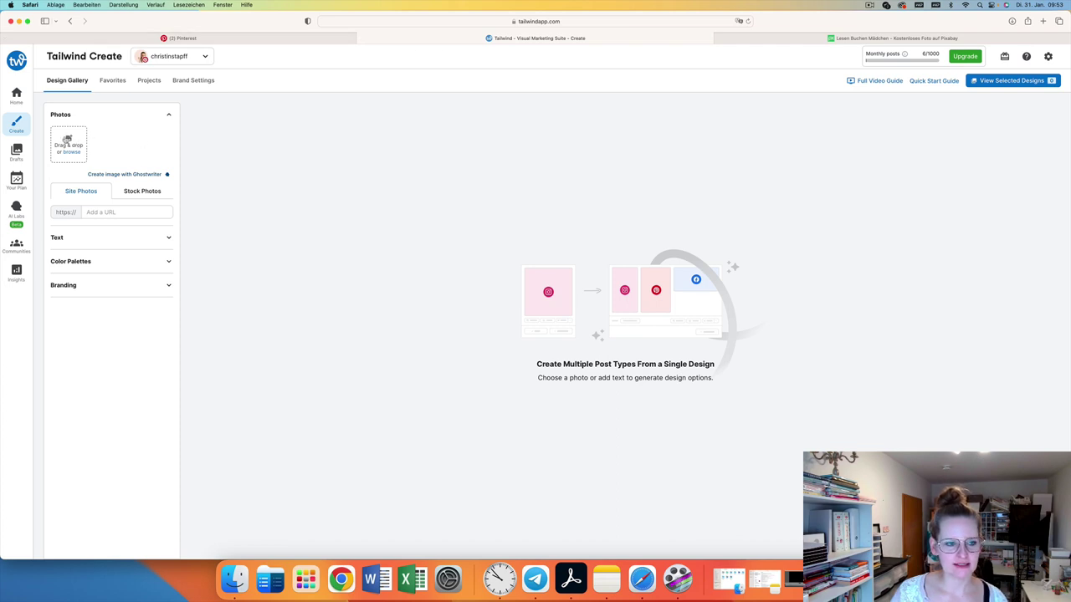
pyautogui.click(142, 193)
pyautogui.click(92, 212)
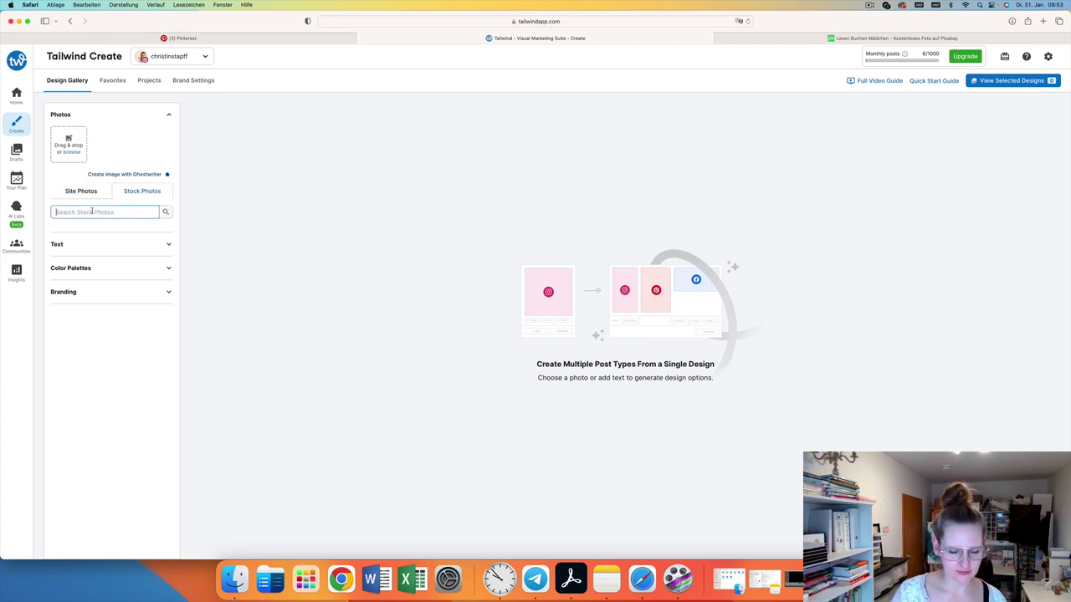
pyautogui.write('buch frau')
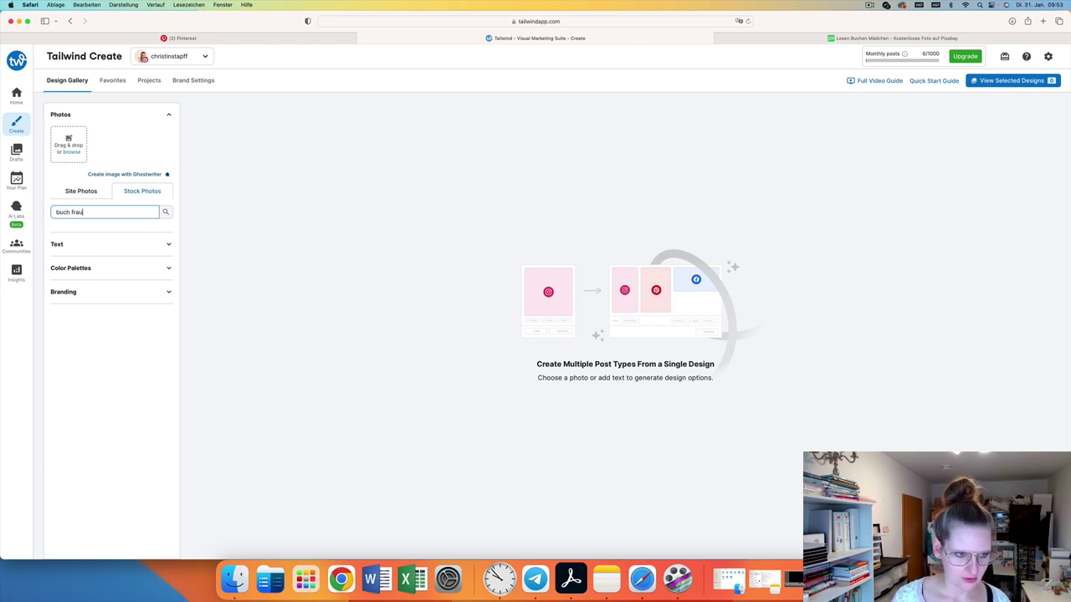
pyautogui.press('Return')
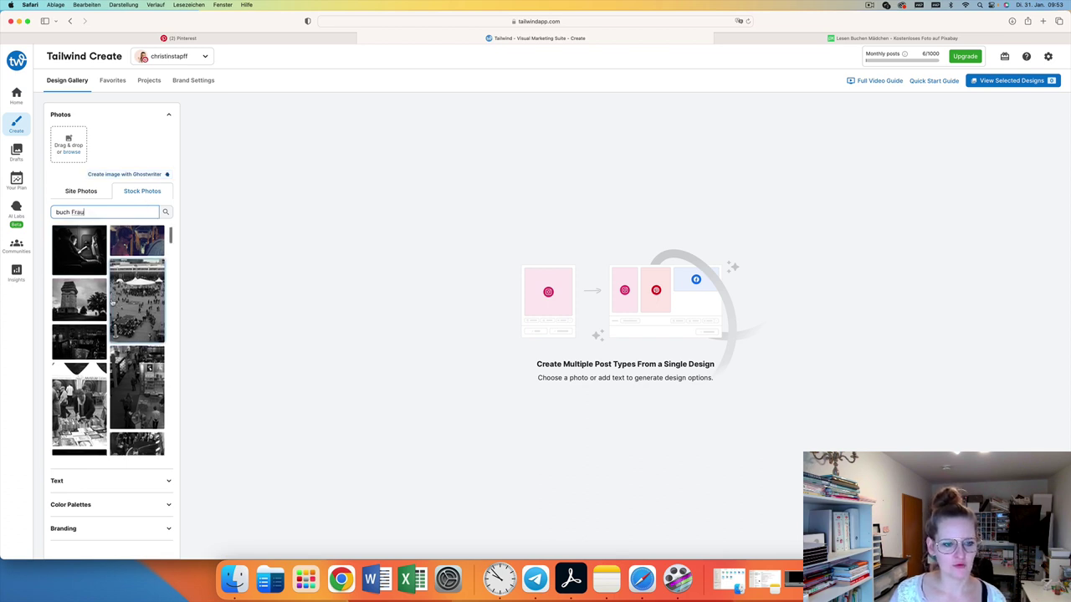
pyautogui.press('Return')
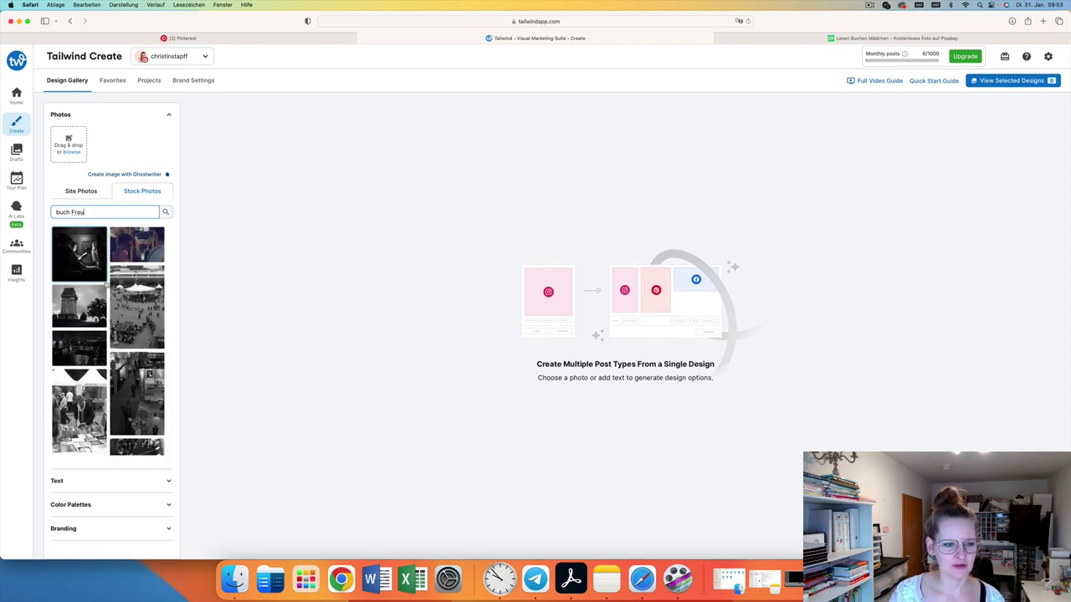
pyautogui.scroll(-5, 136, 301)
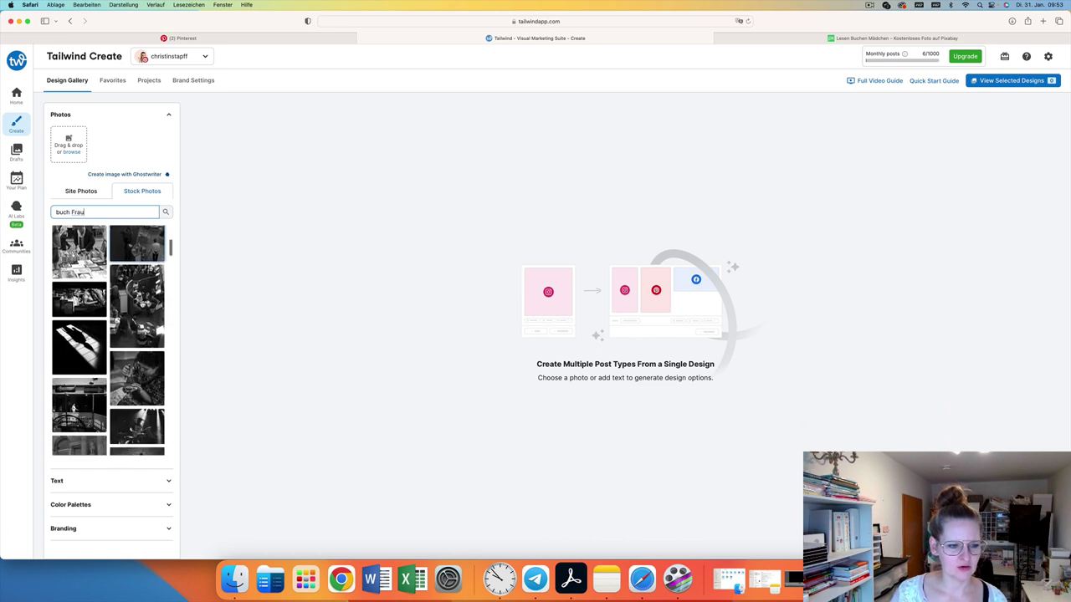
pyautogui.scroll(-5, 138, 293)
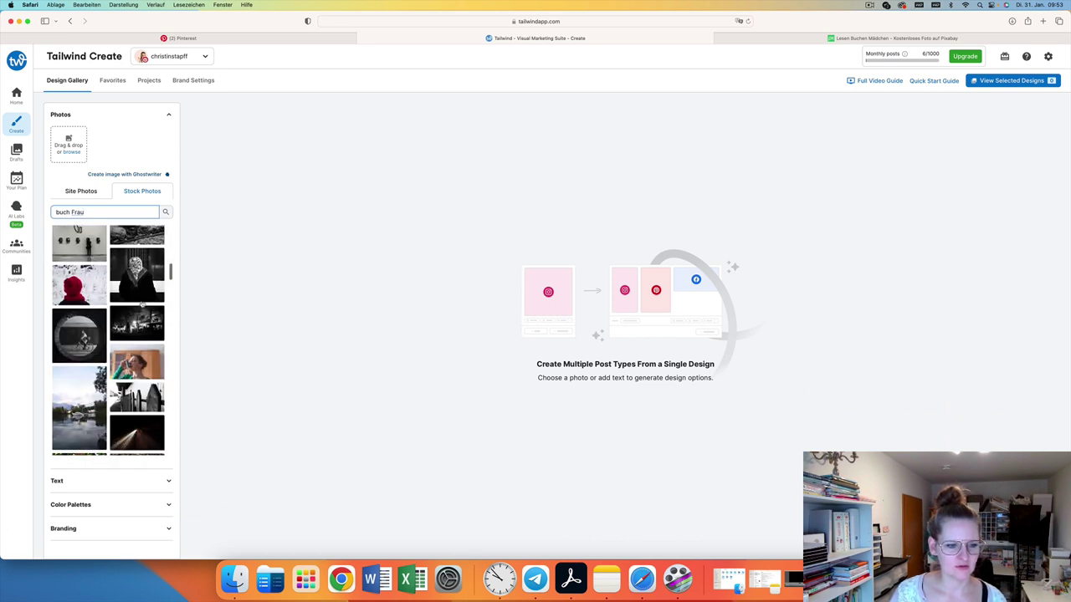
pyautogui.scroll(5, 138, 318)
# Return to the site photos option, open the file chooser for a photo upload and go to the personal home folder
pyautogui.click(84, 190)
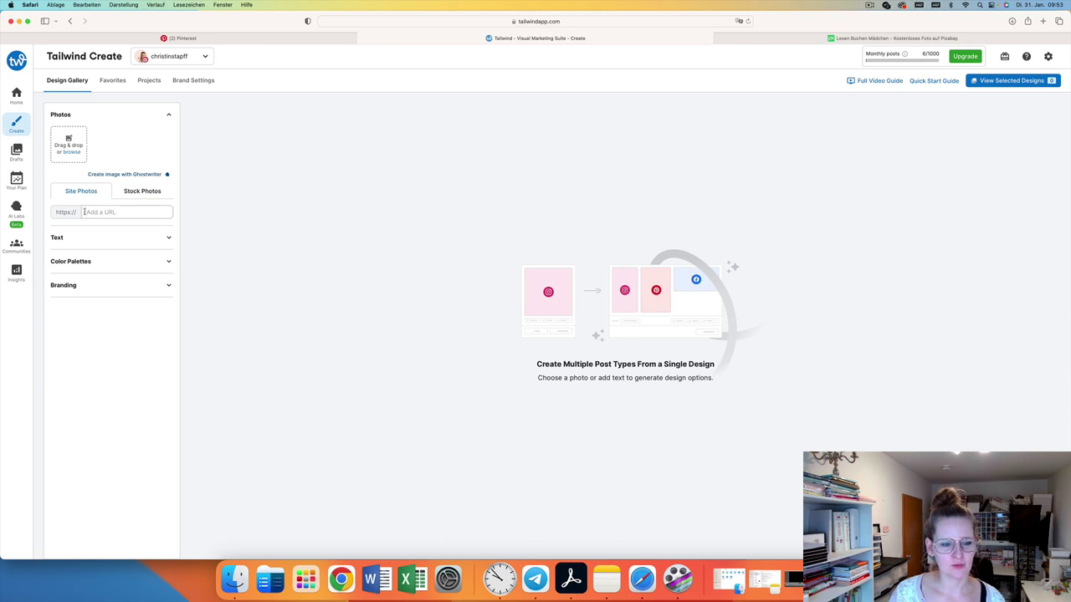
pyautogui.click(72, 152)
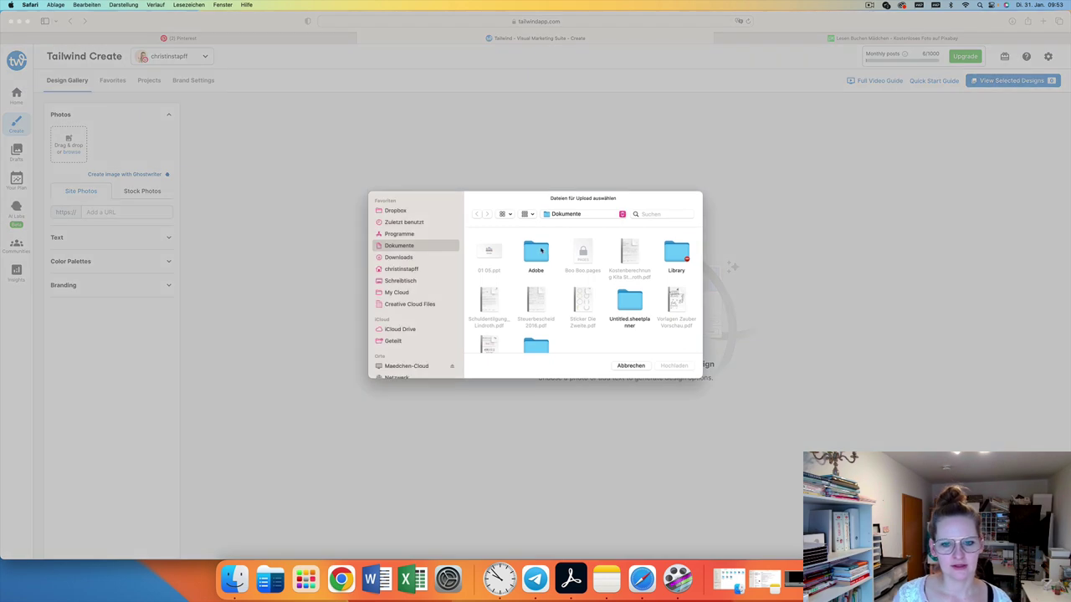
pyautogui.click(400, 269)
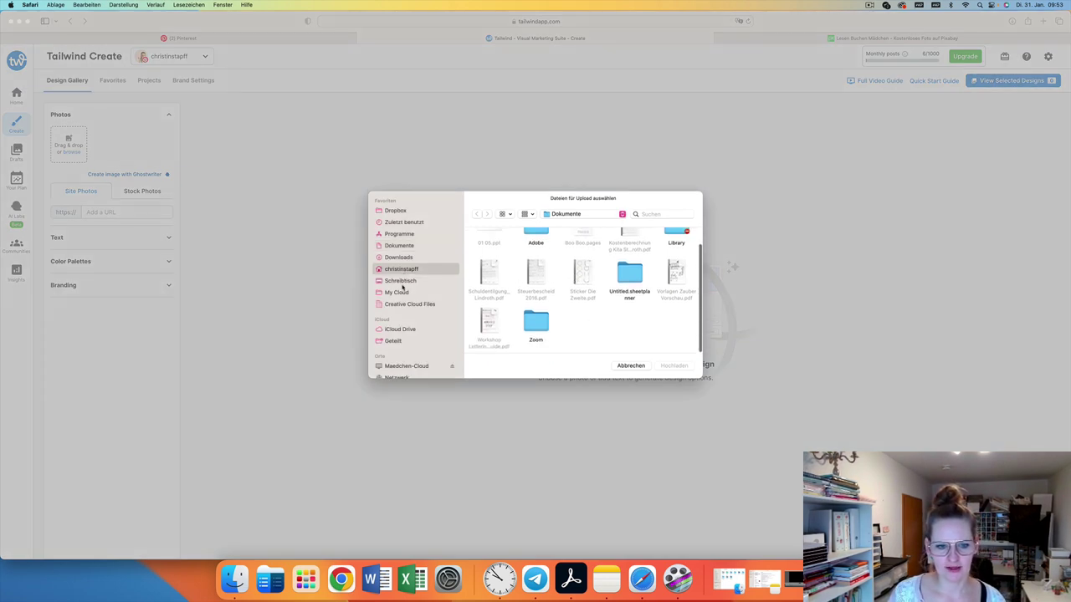